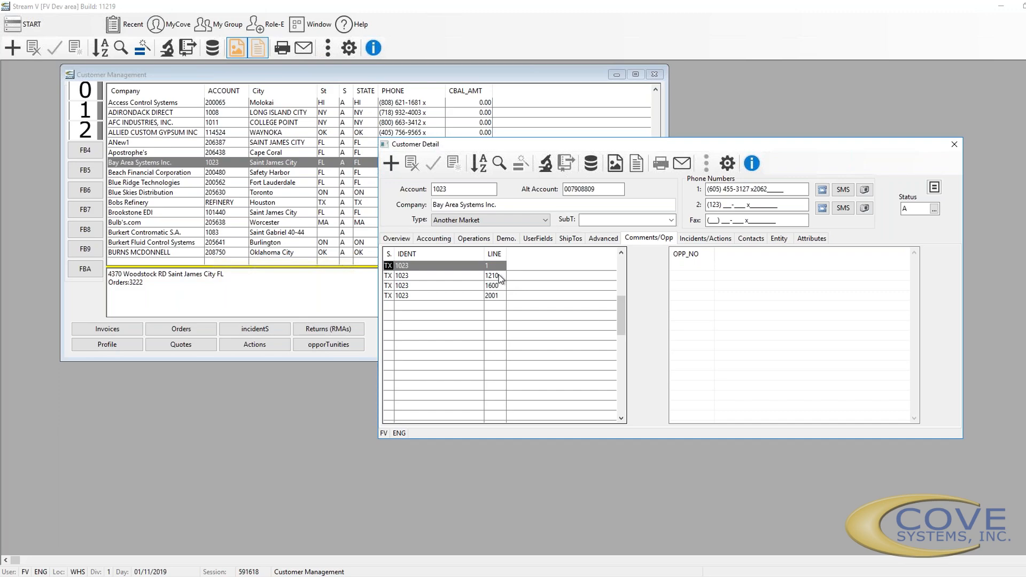
- Start a new comment for the customer and enlarge the comment type list so all types are shown
{"action": "left_click", "coordinate": [384, 170]}
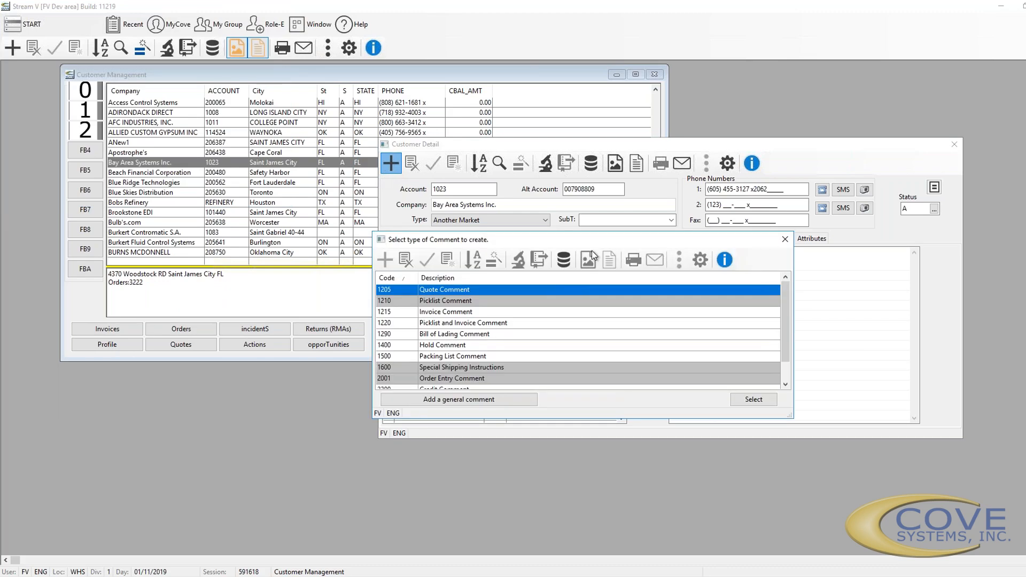
{"action": "left_click_drag", "start_coordinate": [668, 243], "coordinate": [917, 224]}
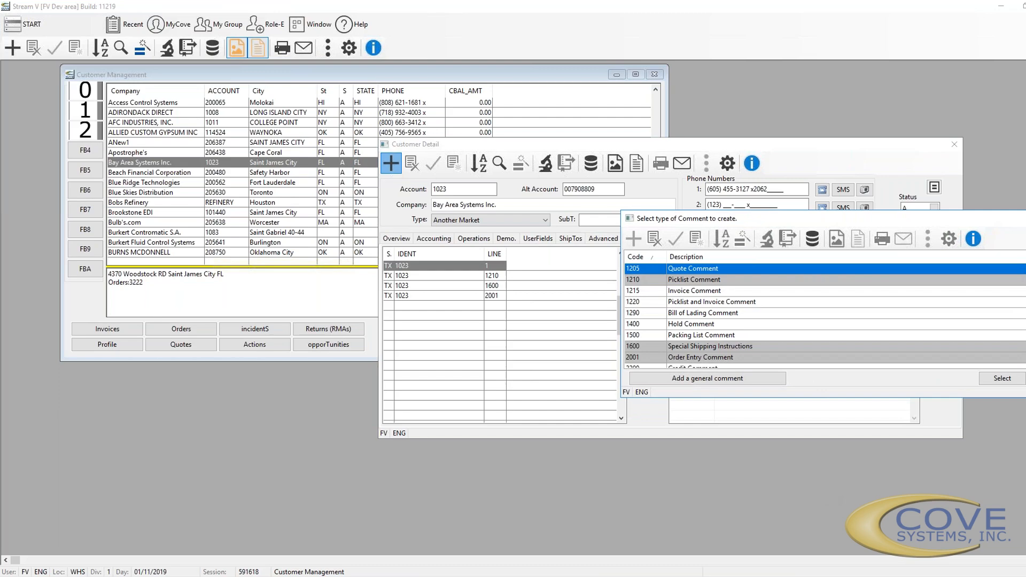
{"action": "left_click_drag", "start_coordinate": [1025, 397], "coordinate": [1022, 489]}
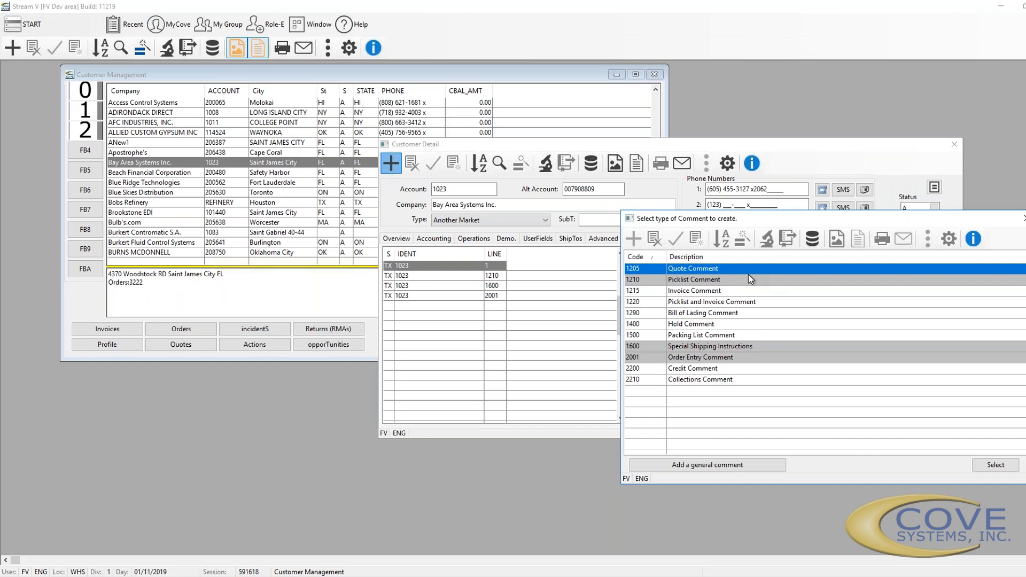
- Go through the available comment types, from Picklist Comment down to Collections Comment
{"action": "left_click", "coordinate": [712, 280]}
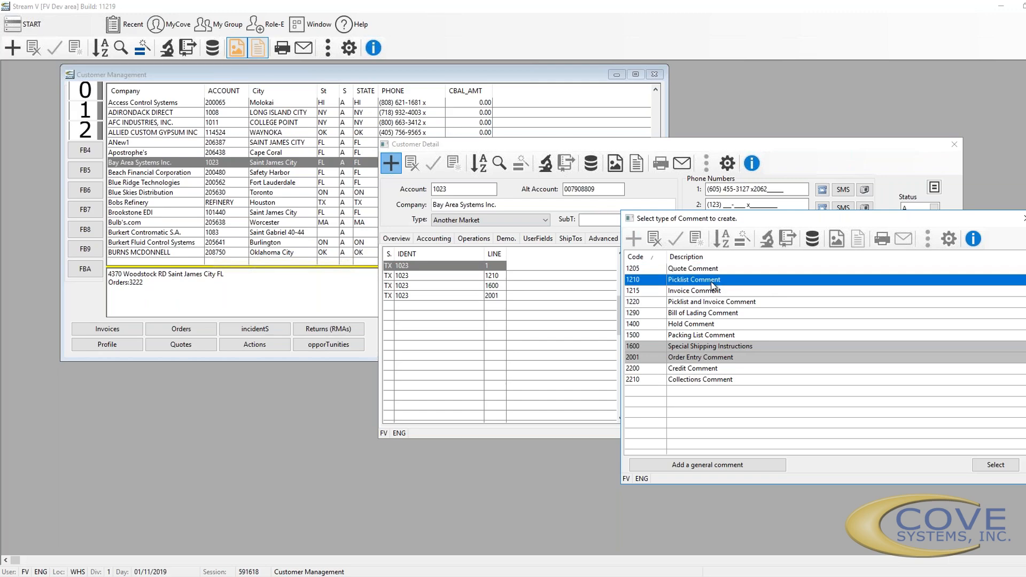
{"action": "key", "text": "Down"}
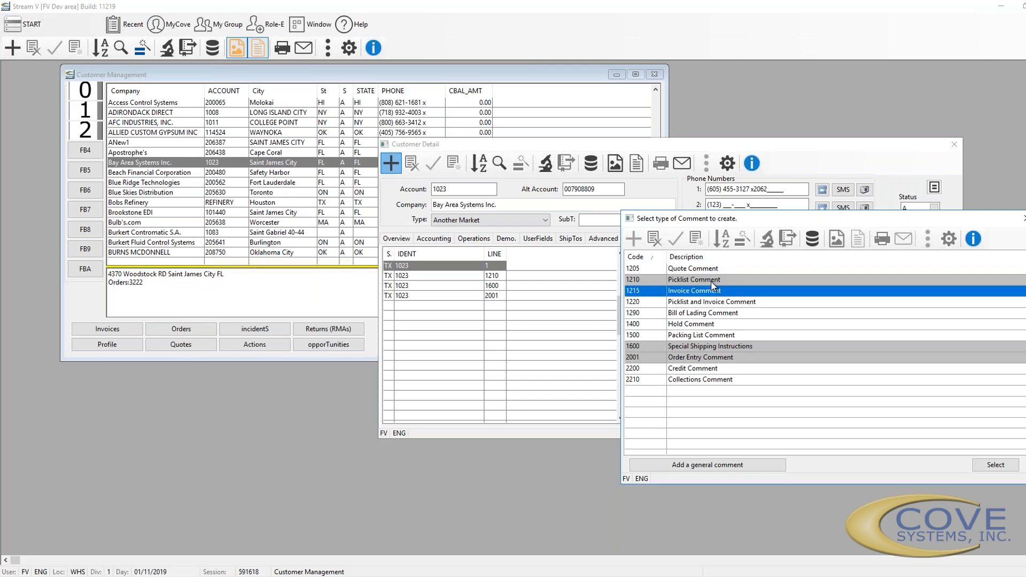
{"action": "key", "text": "Down"}
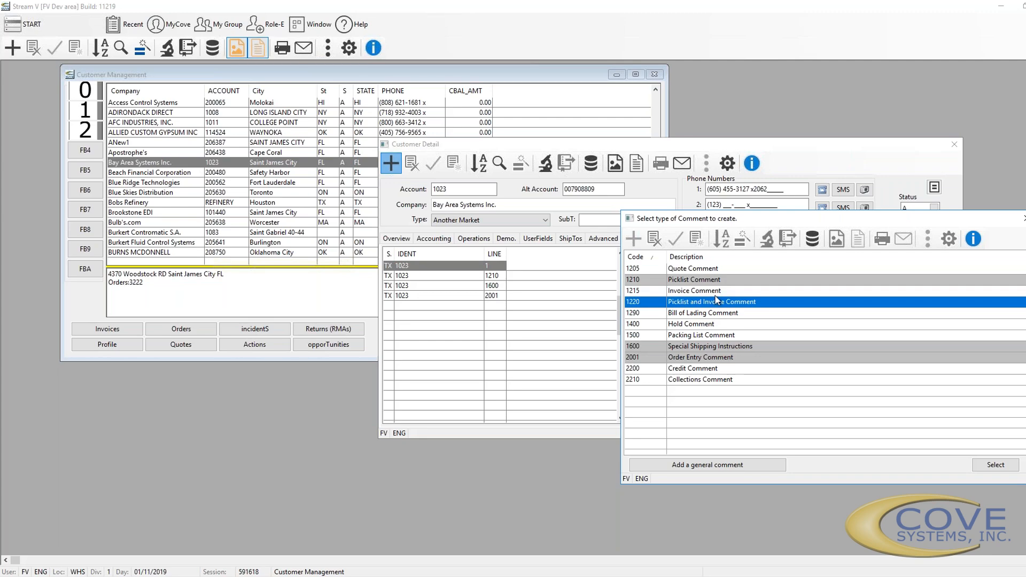
{"action": "key", "text": "Up"}
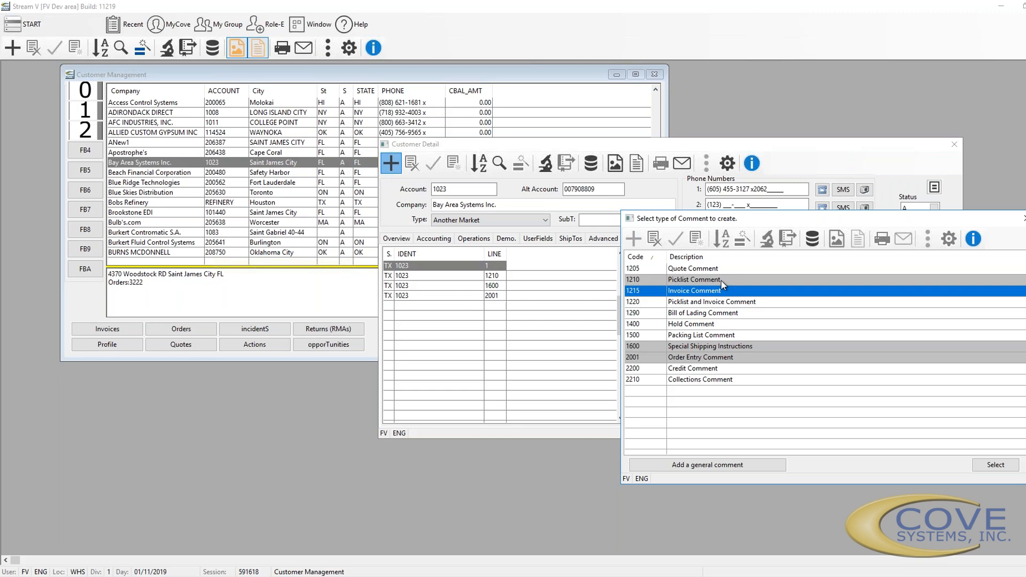
{"action": "left_click", "coordinate": [720, 281]}
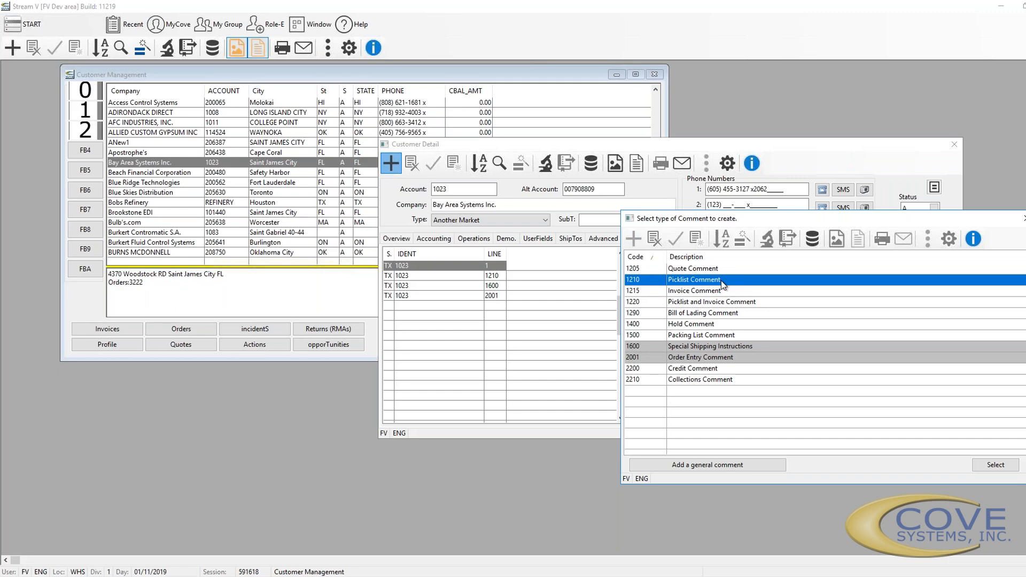
{"action": "left_click", "coordinate": [713, 316]}
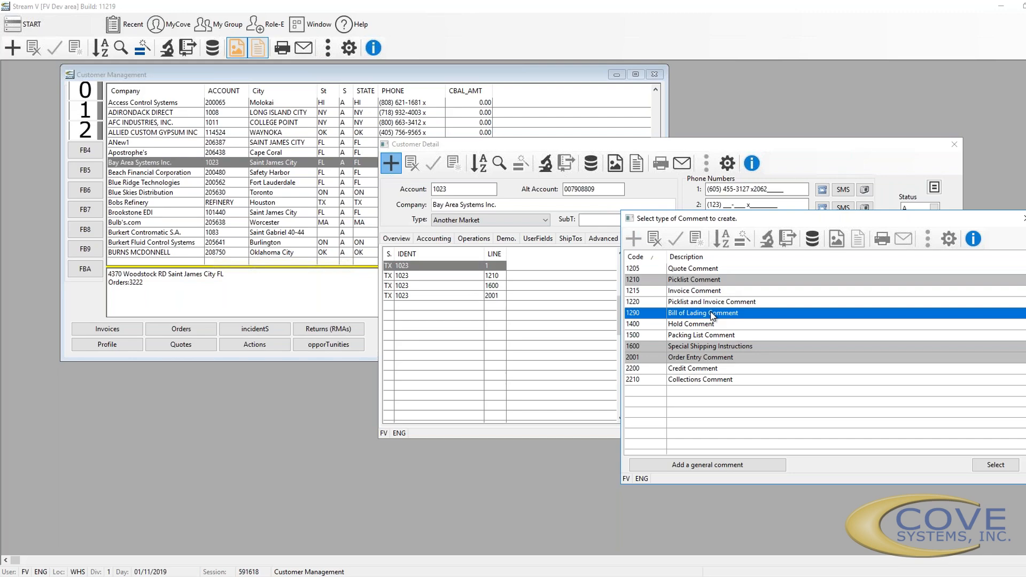
{"action": "left_click", "coordinate": [772, 325]}
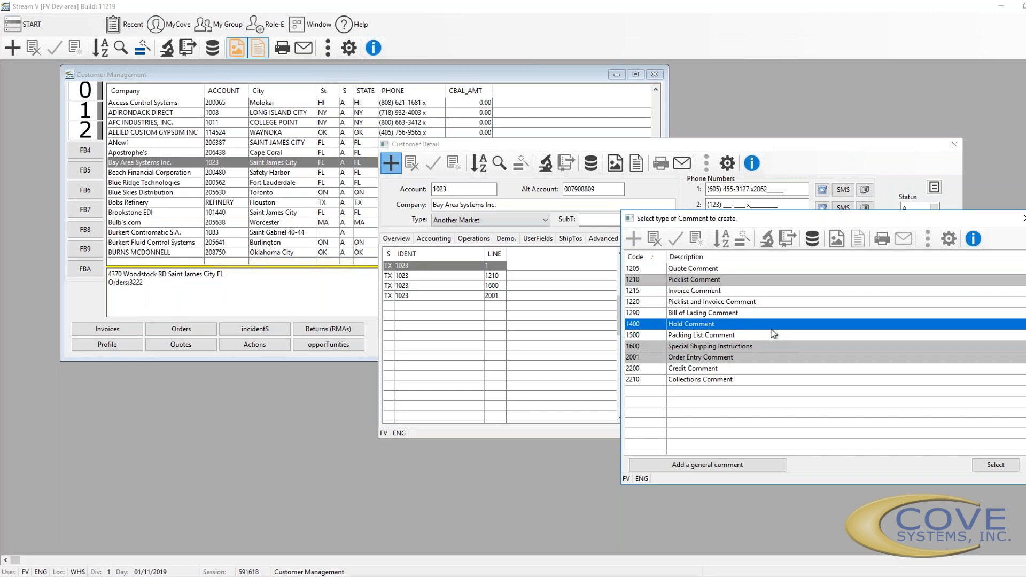
{"action": "left_click", "coordinate": [749, 339]}
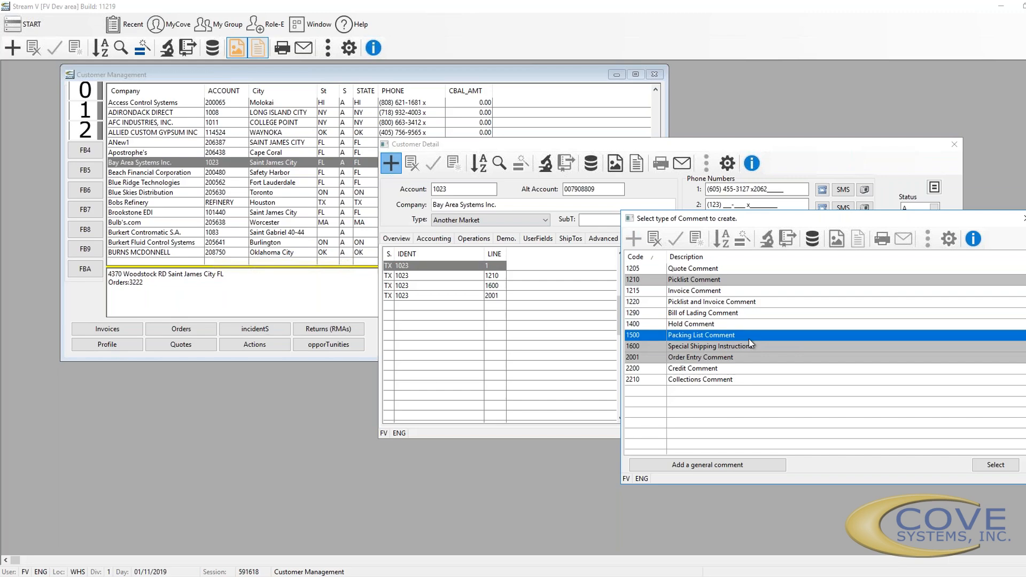
{"action": "left_click", "coordinate": [747, 348]}
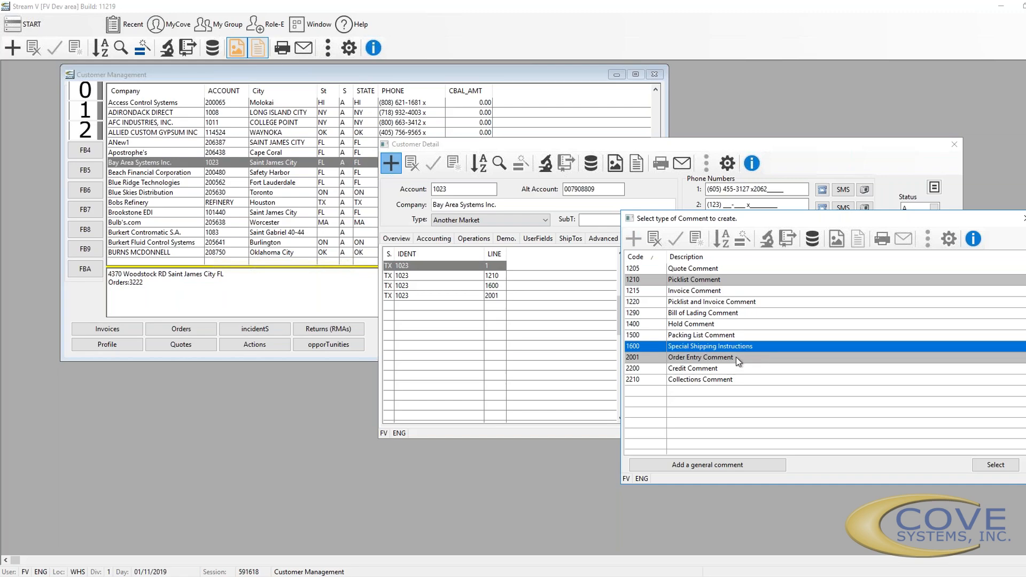
{"action": "left_click", "coordinate": [737, 358]}
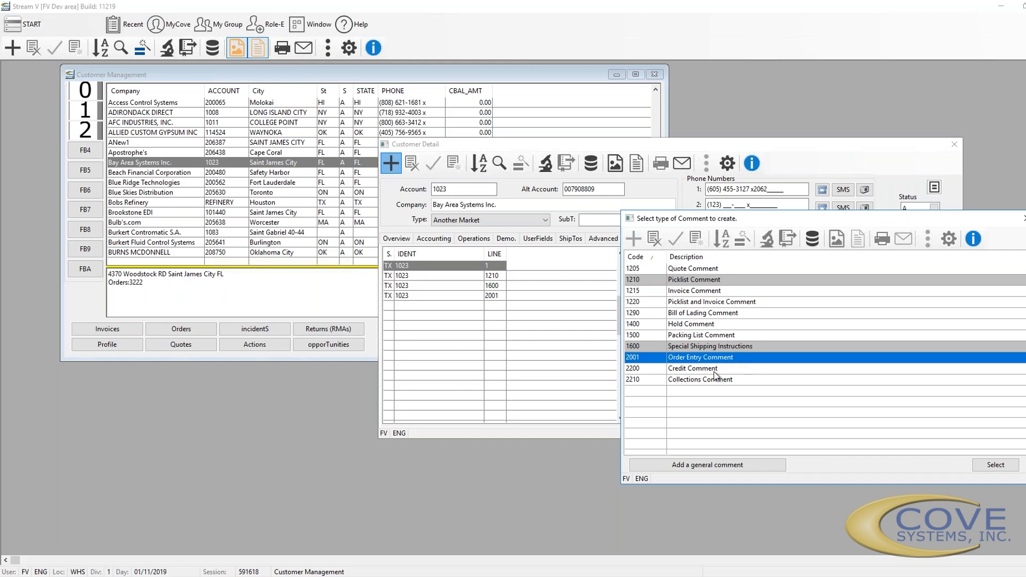
{"action": "left_click", "coordinate": [715, 370]}
{"action": "left_click", "coordinate": [710, 380]}
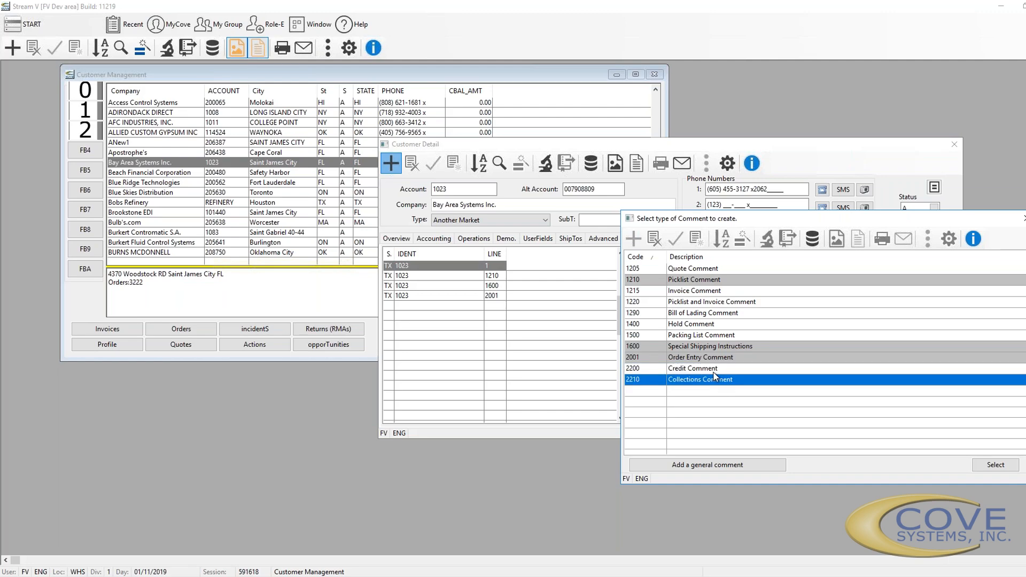
- Create a Credit Comment with "jklasjdka jsdlk ajsd", a timestamp on the second line and the text "lkadkjaskldjasdj", and save it
{"action": "double_click", "coordinate": [717, 368]}
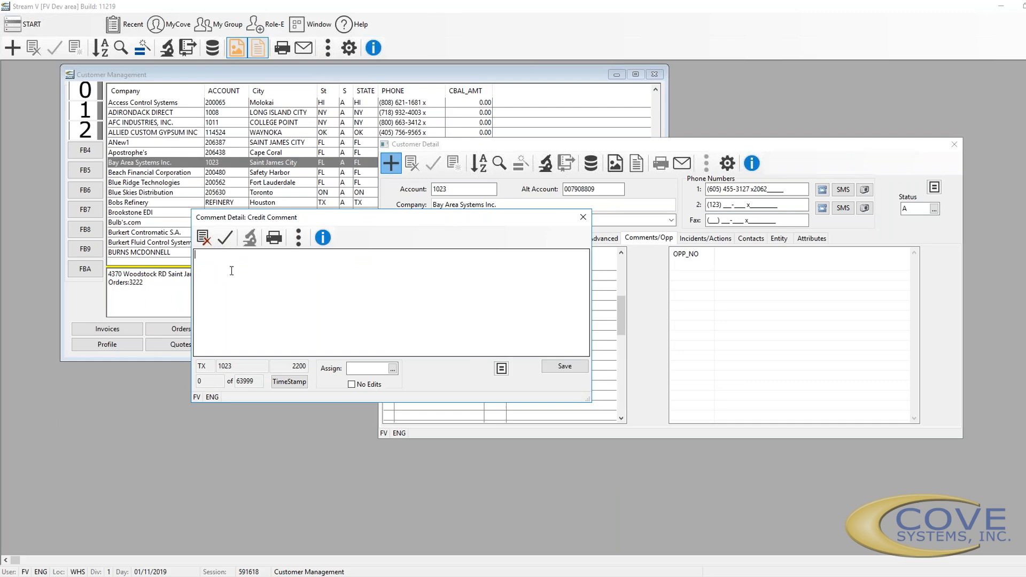
{"action": "left_click", "coordinate": [293, 381]}
{"action": "type", "text": "jklasjdka jsdlk ajsd01/11/2019 14:32:FV -"}
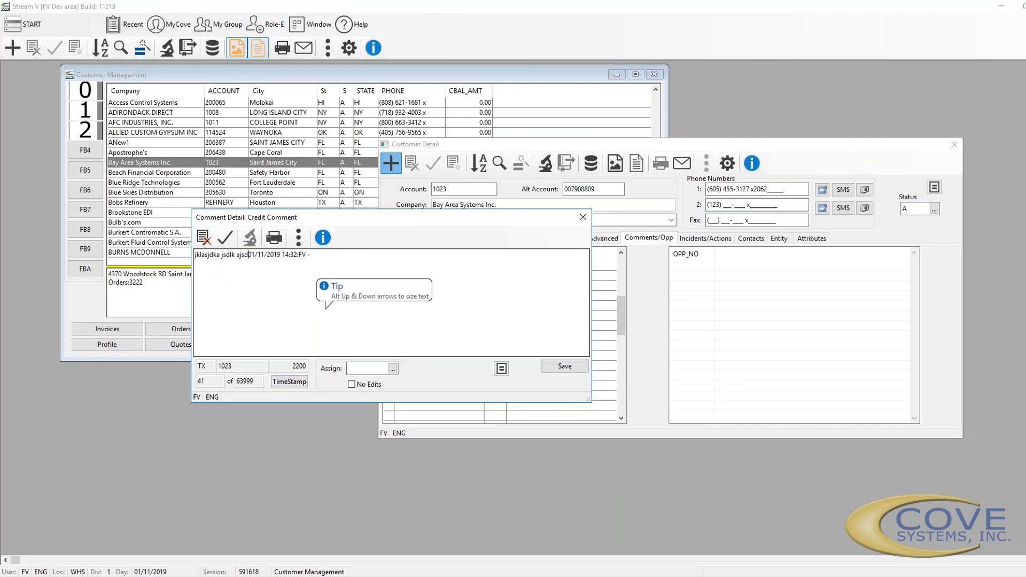
{"action": "key", "text": "Return"}
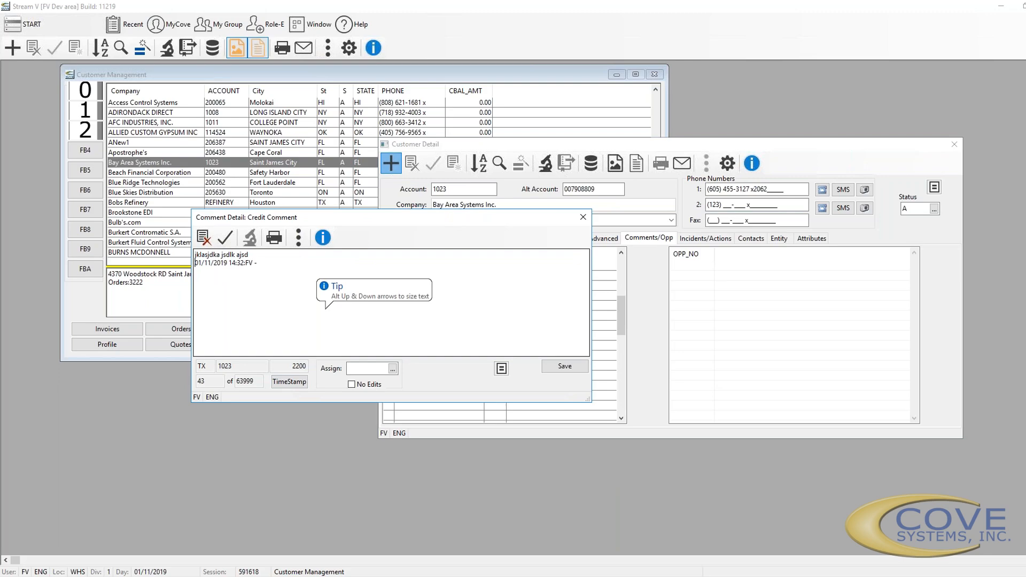
{"action": "type", "text": "lkadkjaskldjasdj"}
{"action": "left_click", "coordinate": [565, 367]}
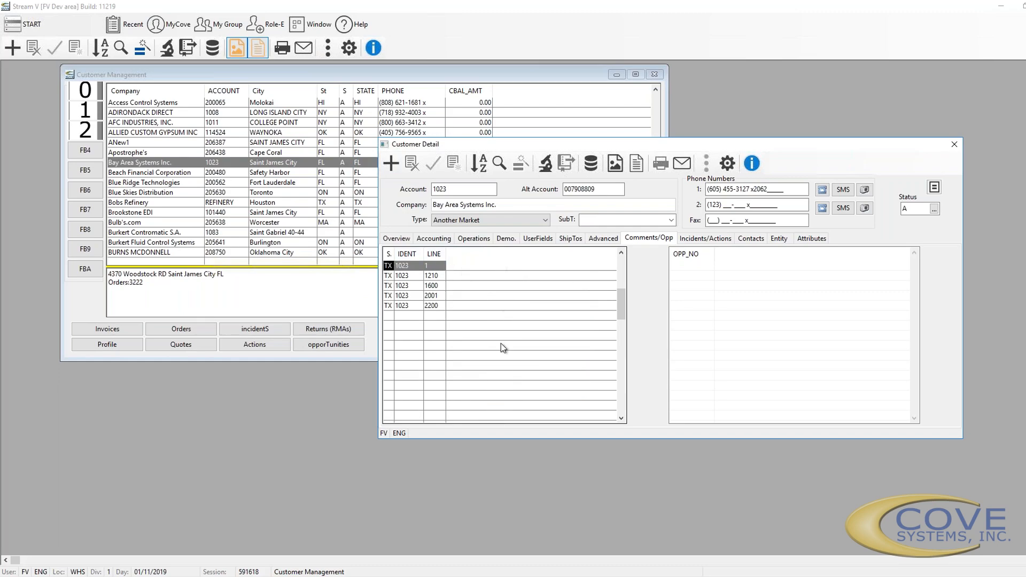
- Start a new opportunity for one of the customer's contacts and abandon it without saving
{"action": "left_click", "coordinate": [423, 276]}
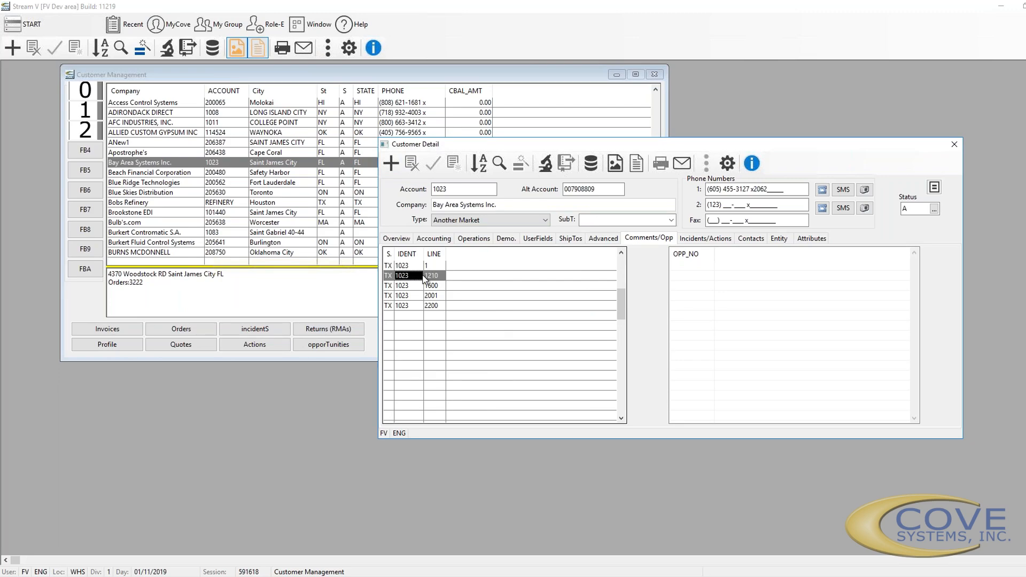
{"action": "left_click", "coordinate": [682, 273]}
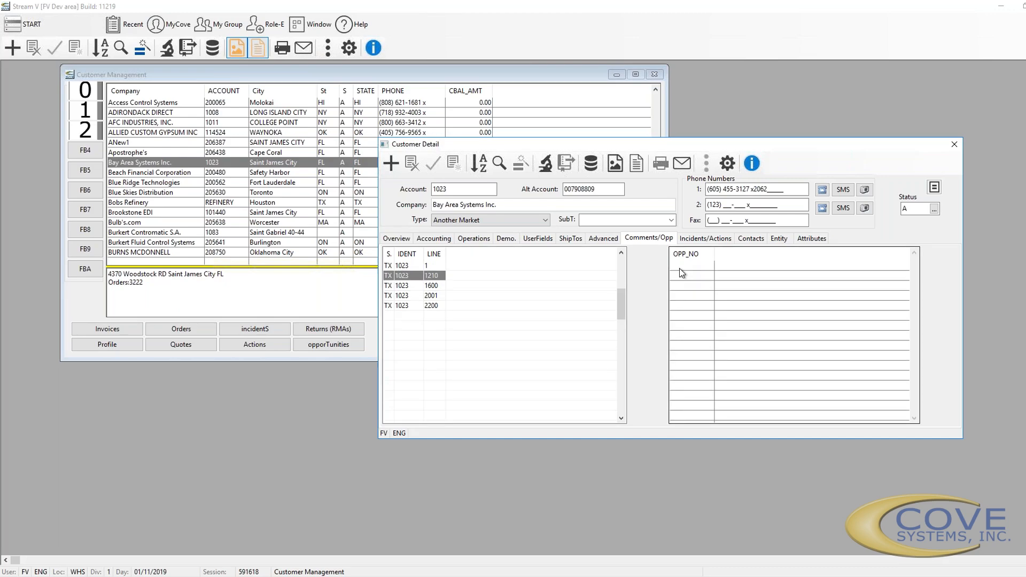
{"action": "double_click", "coordinate": [681, 273]}
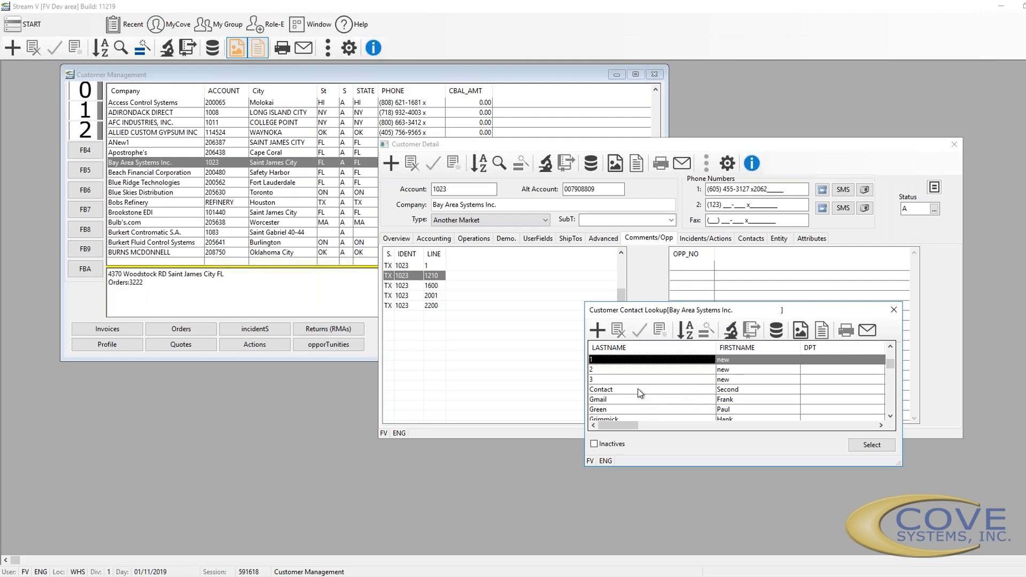
{"action": "key", "text": "Escape"}
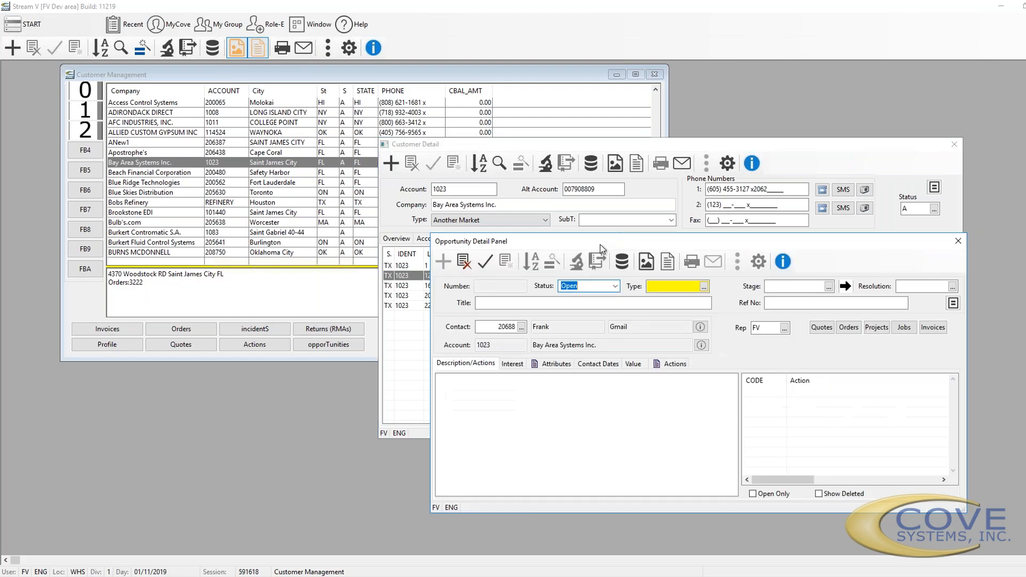
{"action": "left_click_drag", "start_coordinate": [600, 245], "coordinate": [604, 240]}
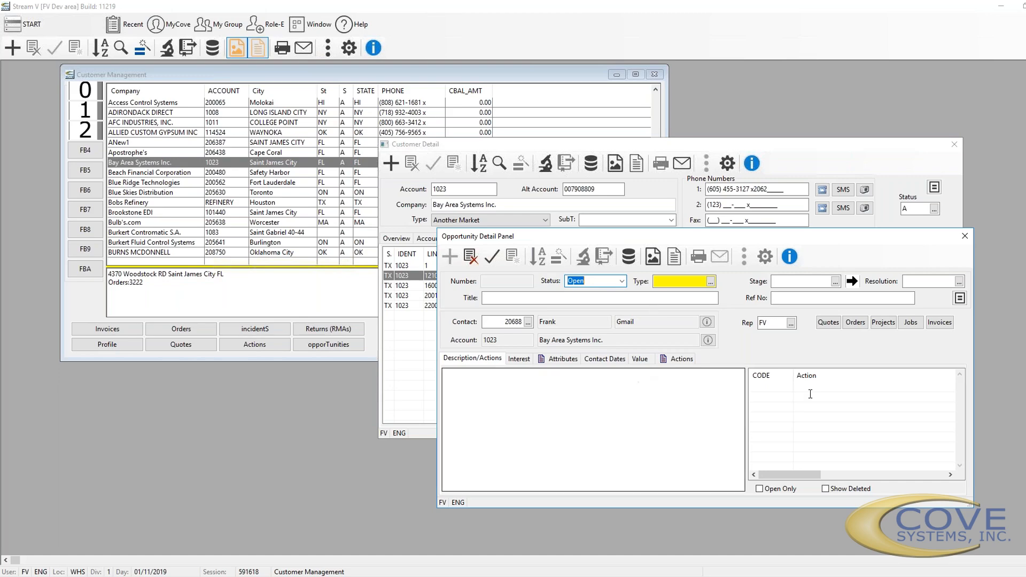
{"action": "left_click", "coordinate": [966, 240]}
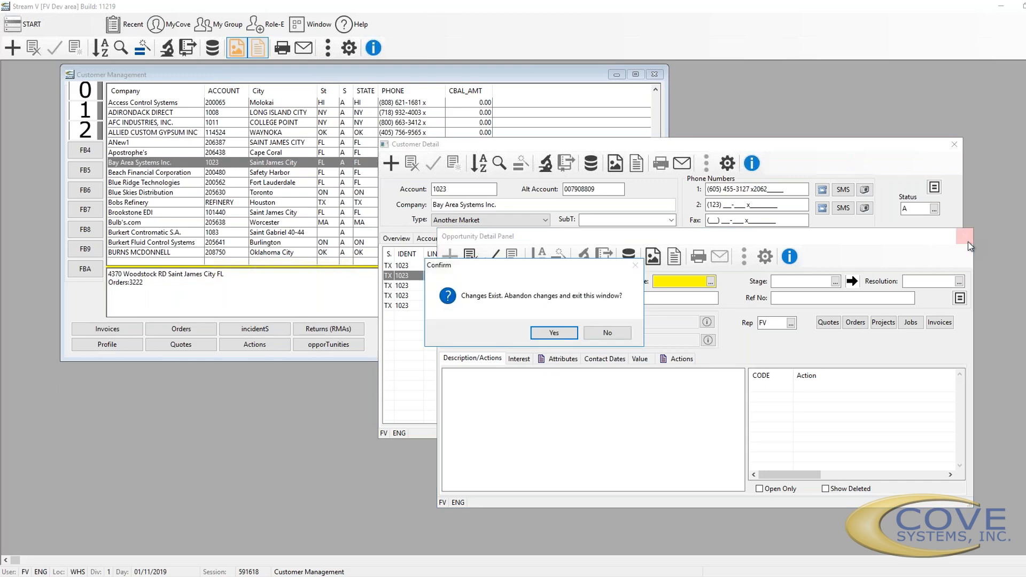
{"action": "left_click", "coordinate": [560, 334]}
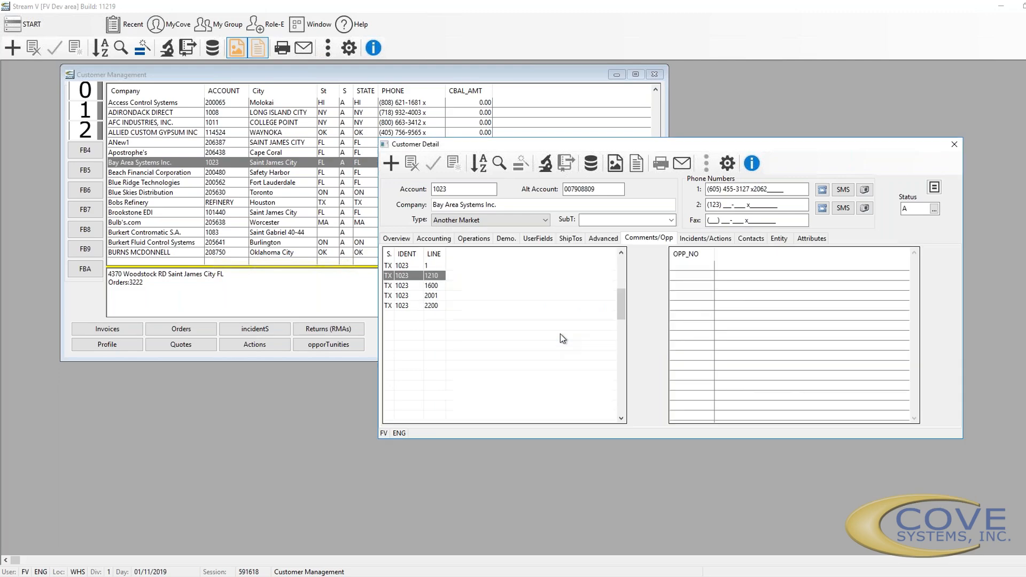
- Start a new incident for the customer with a contact from the lookup, and abandon it without saving
{"action": "left_click", "coordinate": [716, 240]}
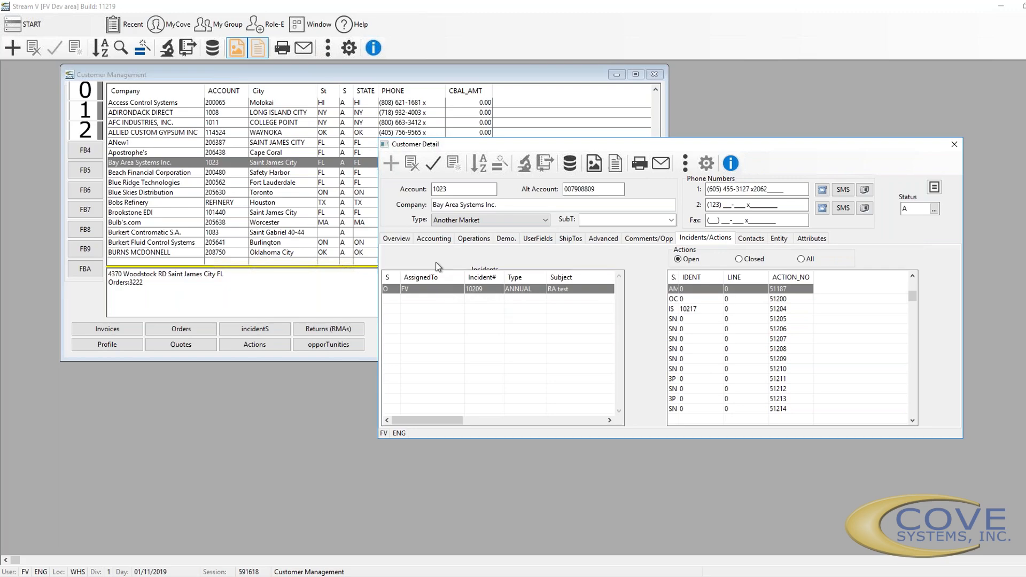
{"action": "left_click", "coordinate": [445, 320]}
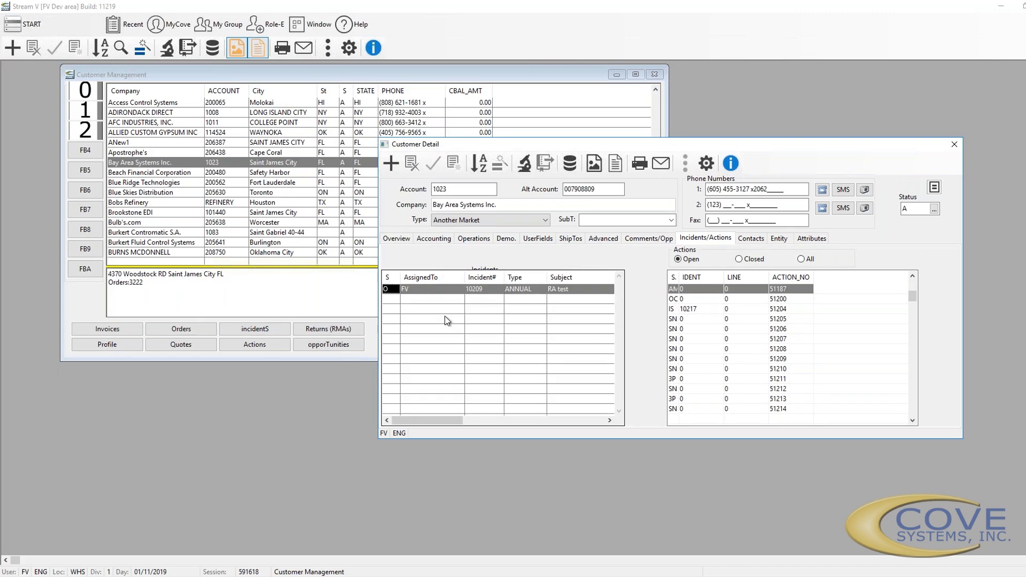
{"action": "left_click", "coordinate": [392, 170]}
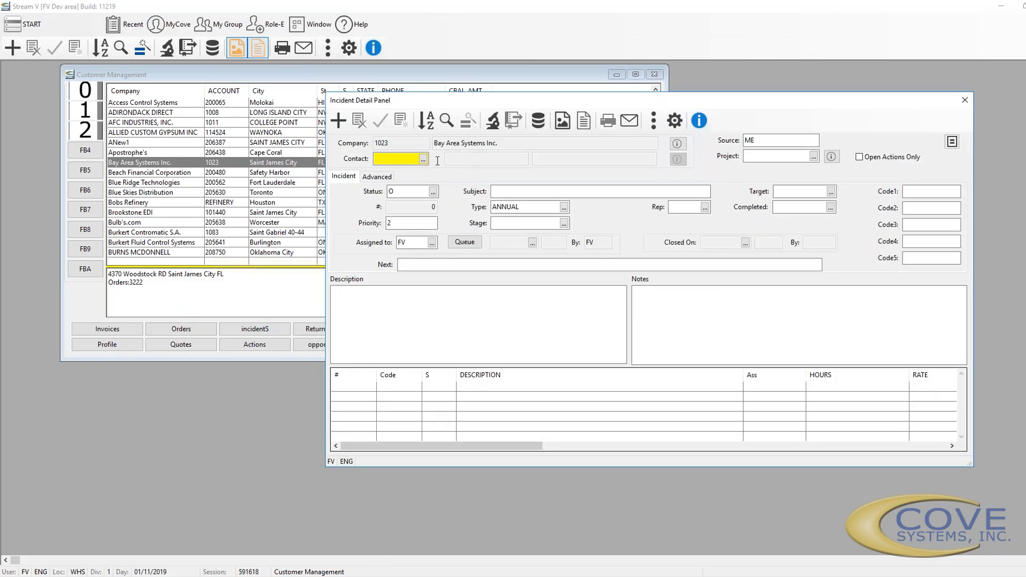
{"action": "left_click", "coordinate": [423, 159]}
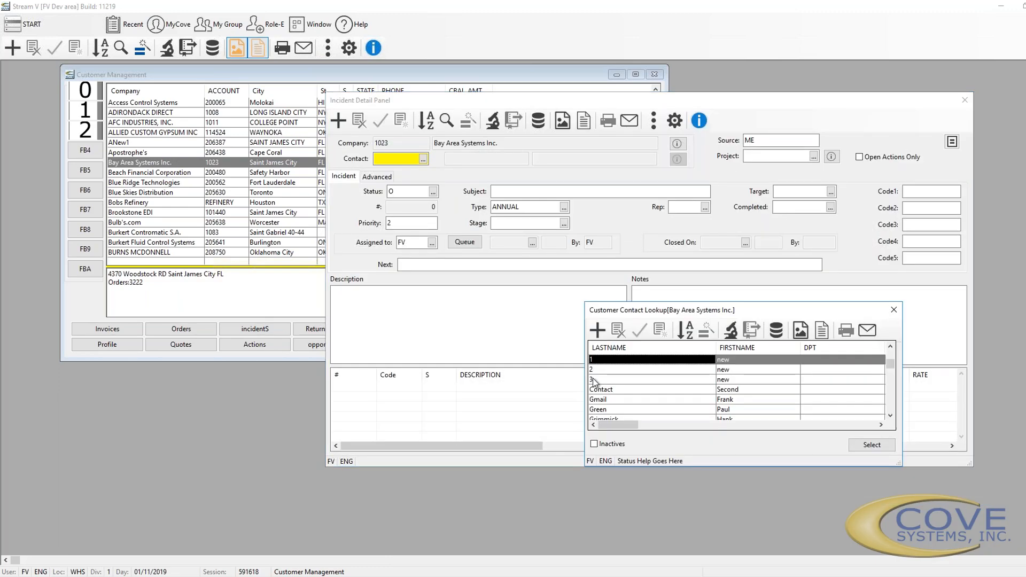
{"action": "double_click", "coordinate": [615, 391]}
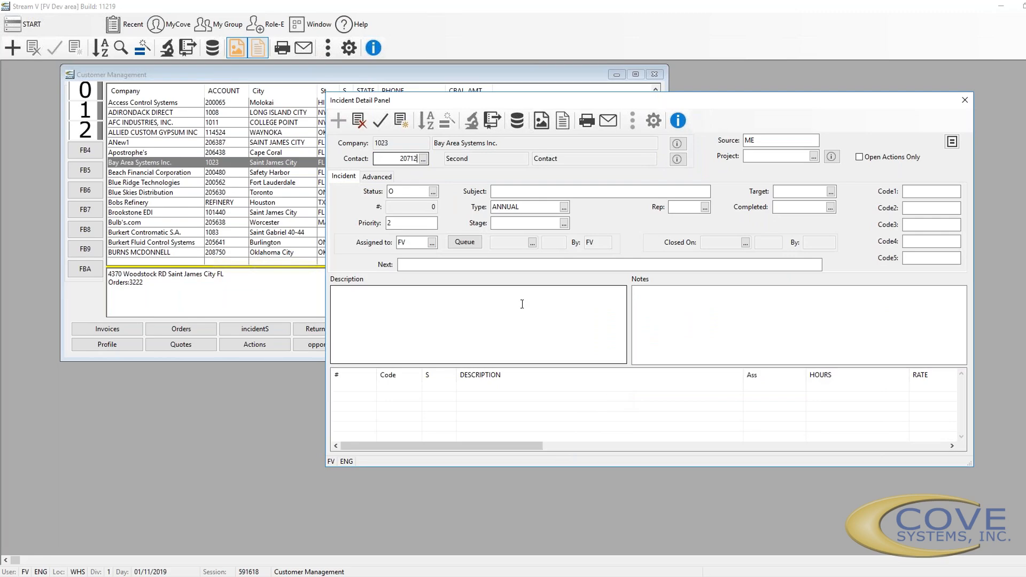
{"action": "left_click", "coordinate": [509, 191]}
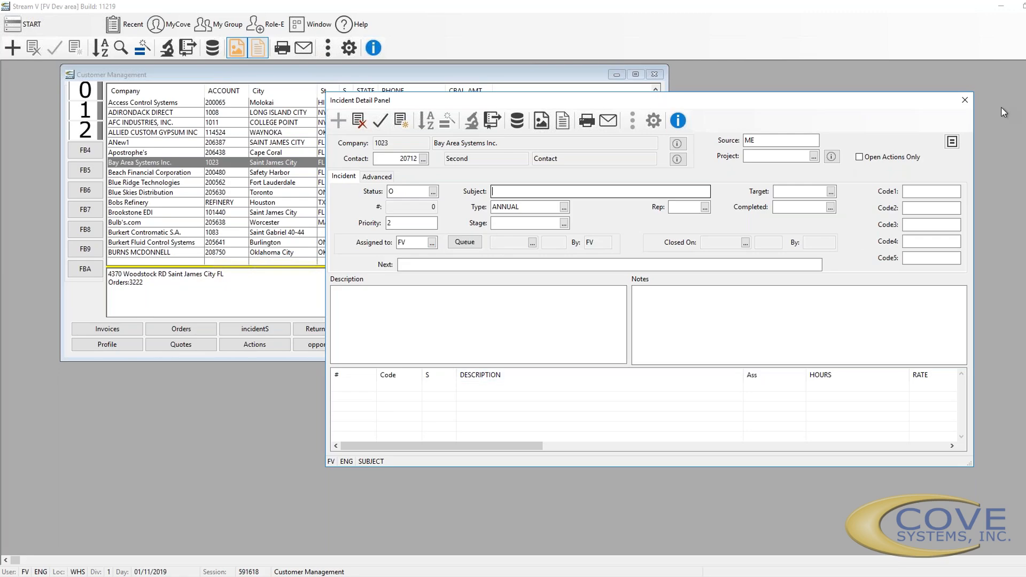
{"action": "left_click", "coordinate": [965, 100]}
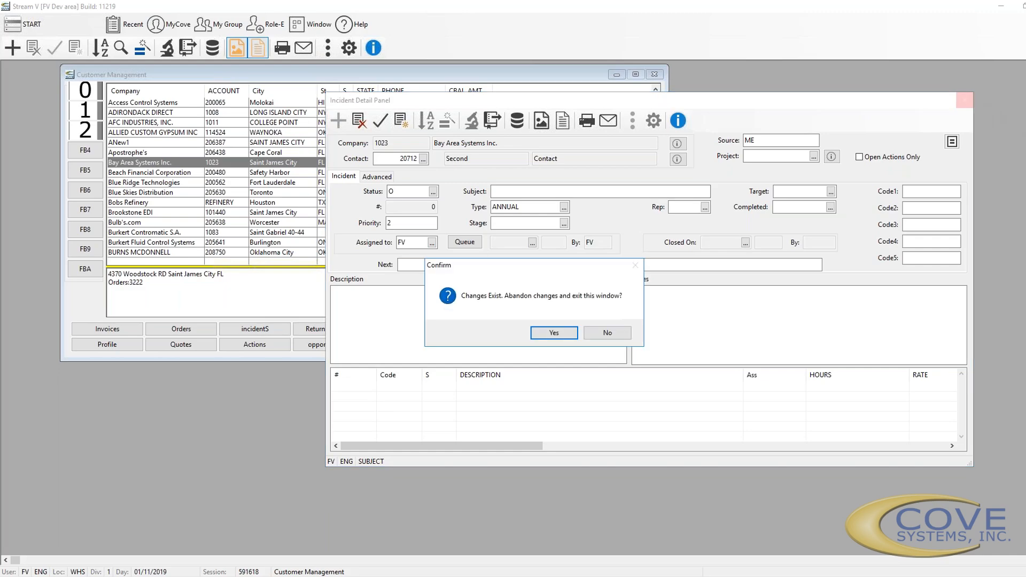
{"action": "left_click", "coordinate": [548, 334]}
- View the details of the customer's open action 51204, and close both the action and the customer record
{"action": "left_click", "coordinate": [727, 319]}
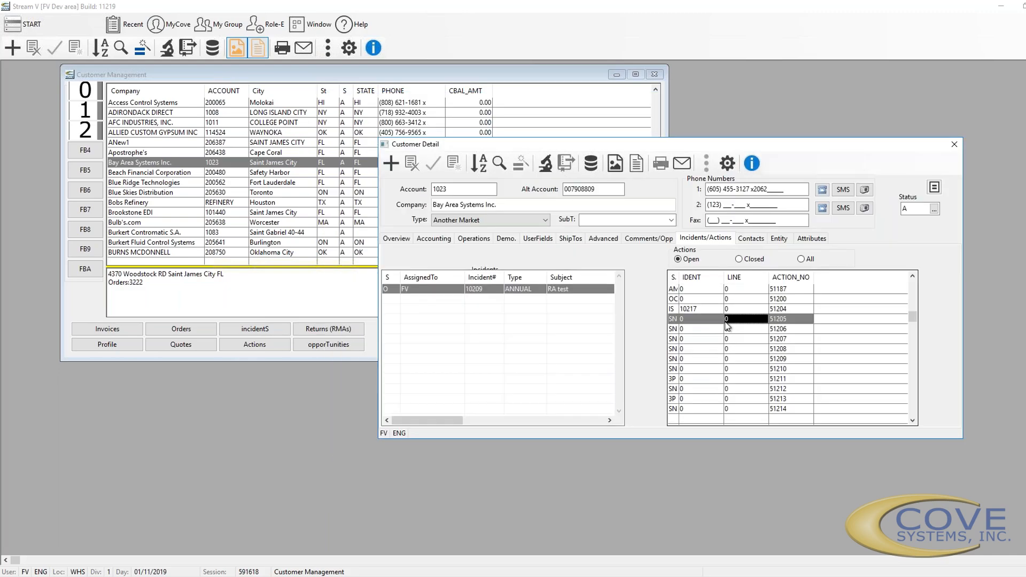
{"action": "left_click", "coordinate": [685, 309]}
{"action": "double_click", "coordinate": [685, 310]}
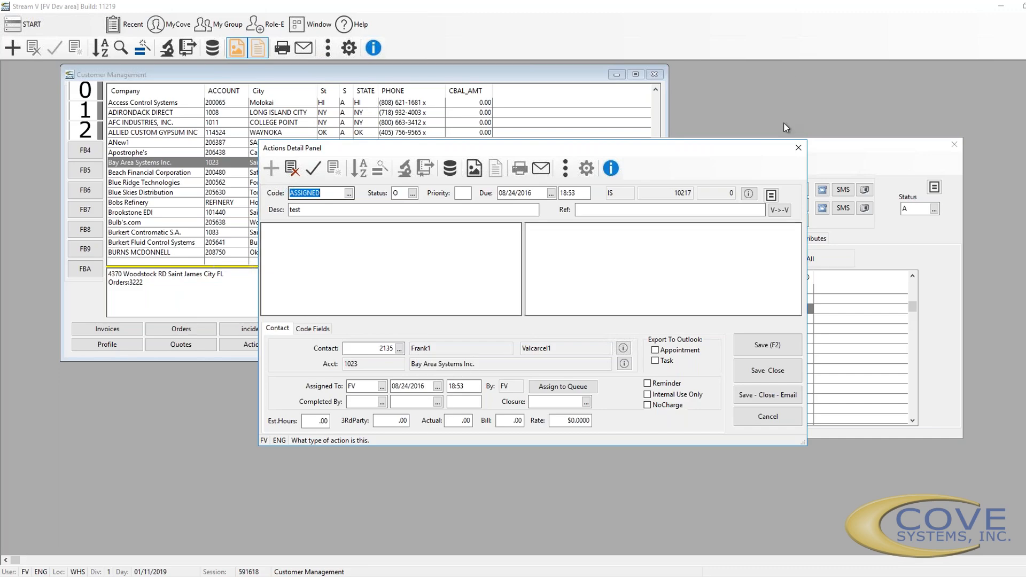
{"action": "left_click", "coordinate": [798, 148]}
{"action": "left_click", "coordinate": [954, 144]}
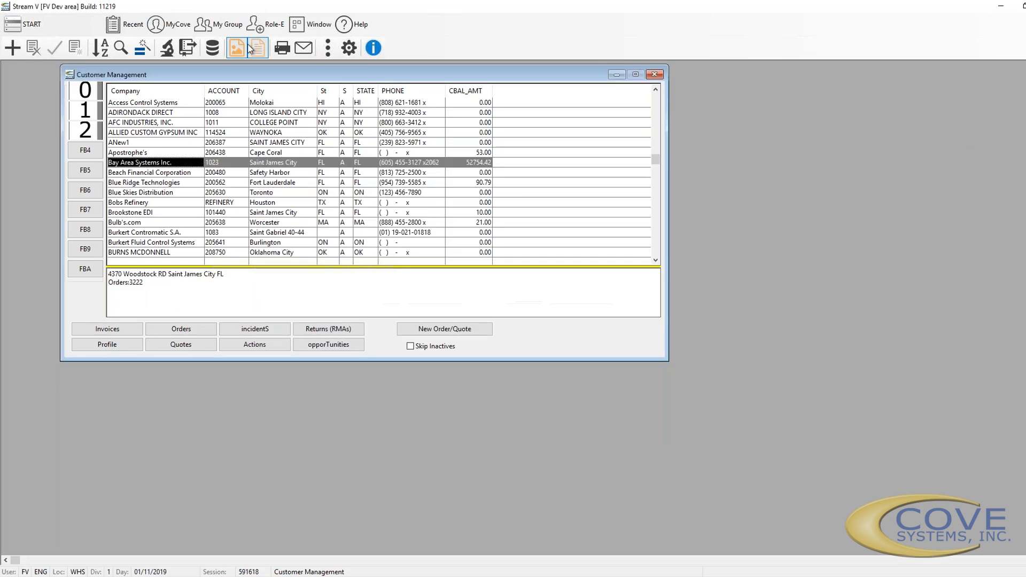
- View the personal list of open actions in an enlarged My Actions Lookup, and close it
{"action": "left_click", "coordinate": [184, 22]}
{"action": "left_click", "coordinate": [181, 42]}
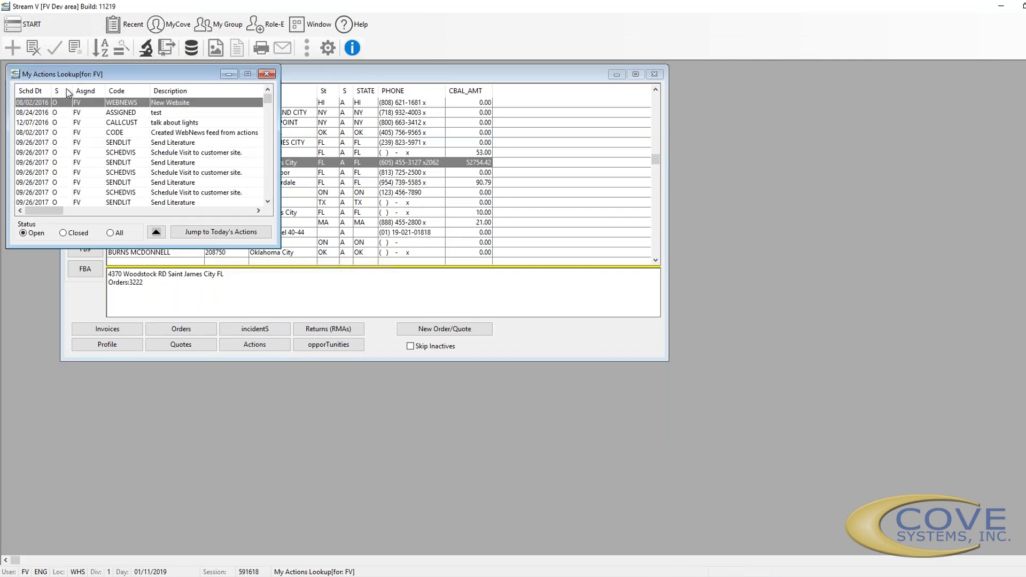
{"action": "left_click_drag", "start_coordinate": [281, 268], "coordinate": [428, 388]}
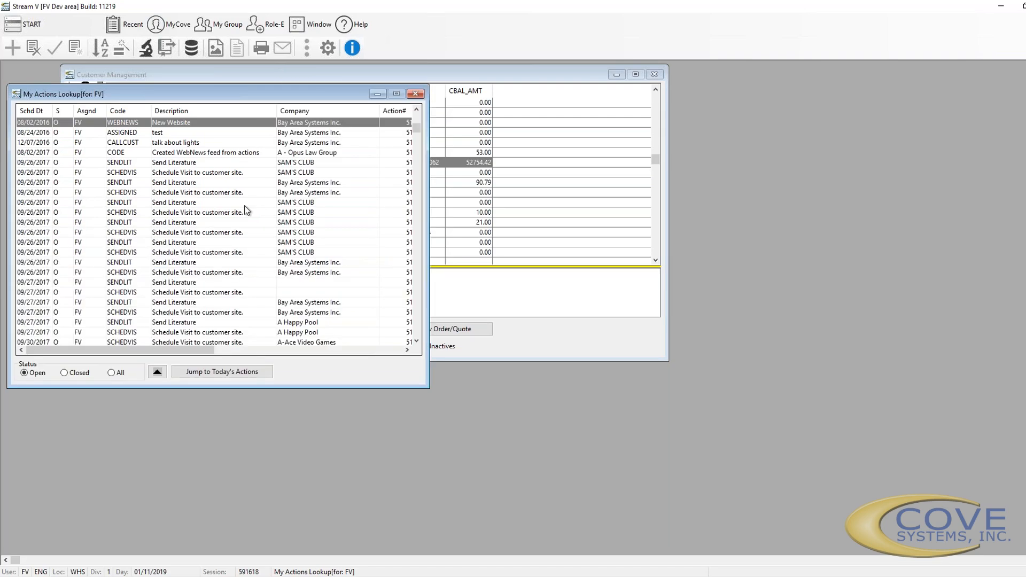
{"action": "left_click", "coordinate": [416, 94]}
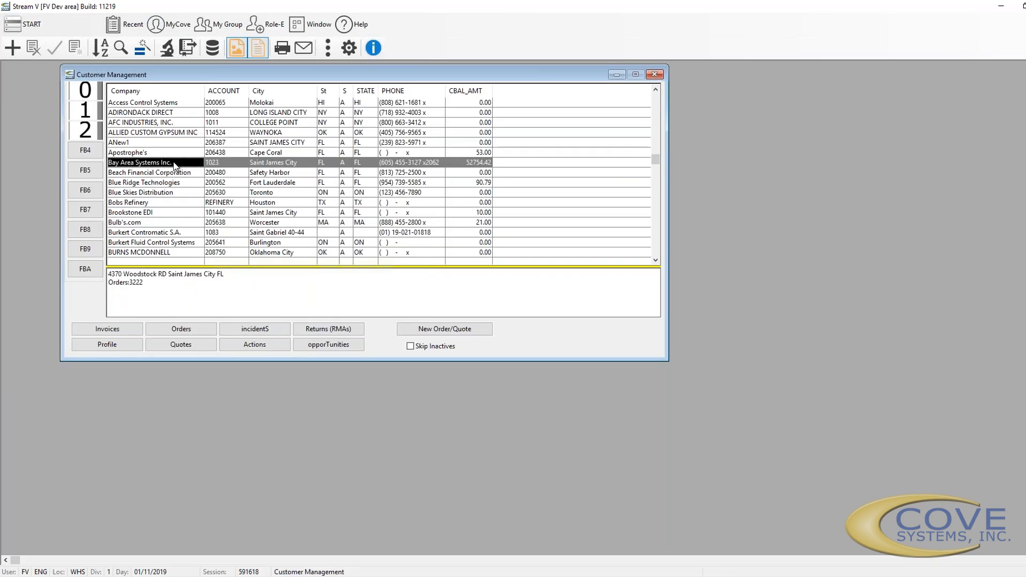
- Reopen the Bay Area Systems Inc. customer record and show its incidents and actions
{"action": "double_click", "coordinate": [174, 166]}
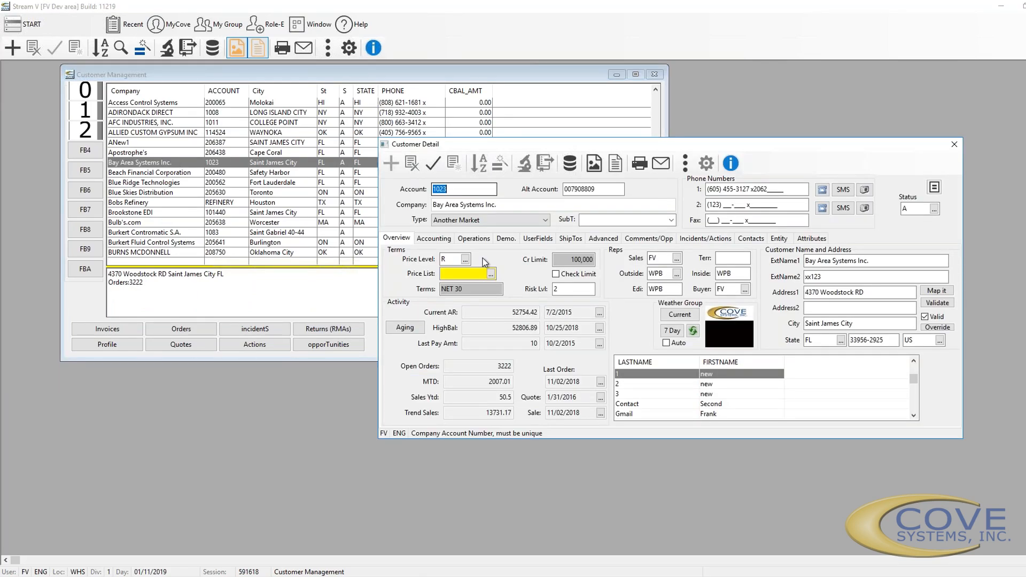
{"action": "left_click", "coordinate": [694, 239]}
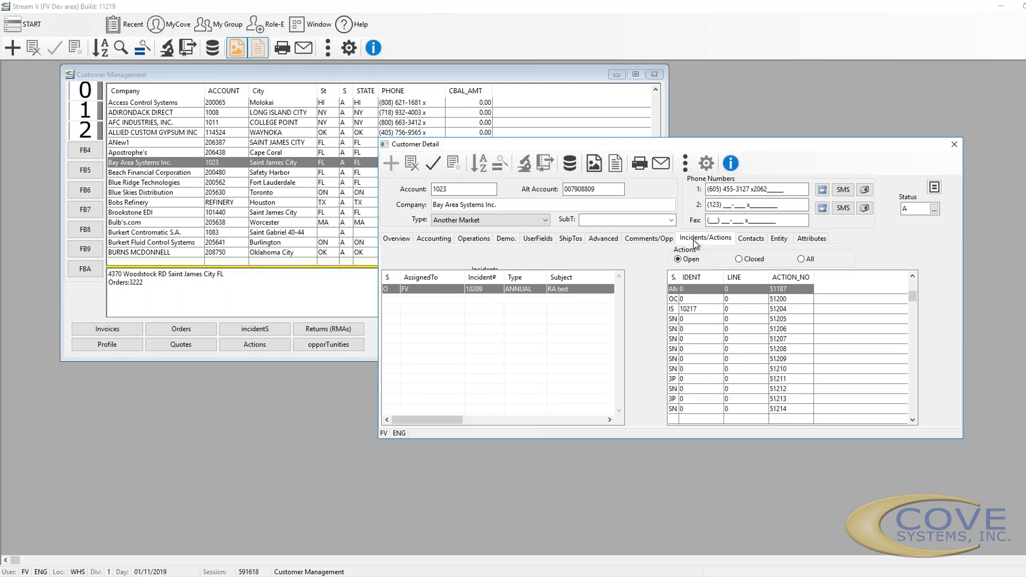